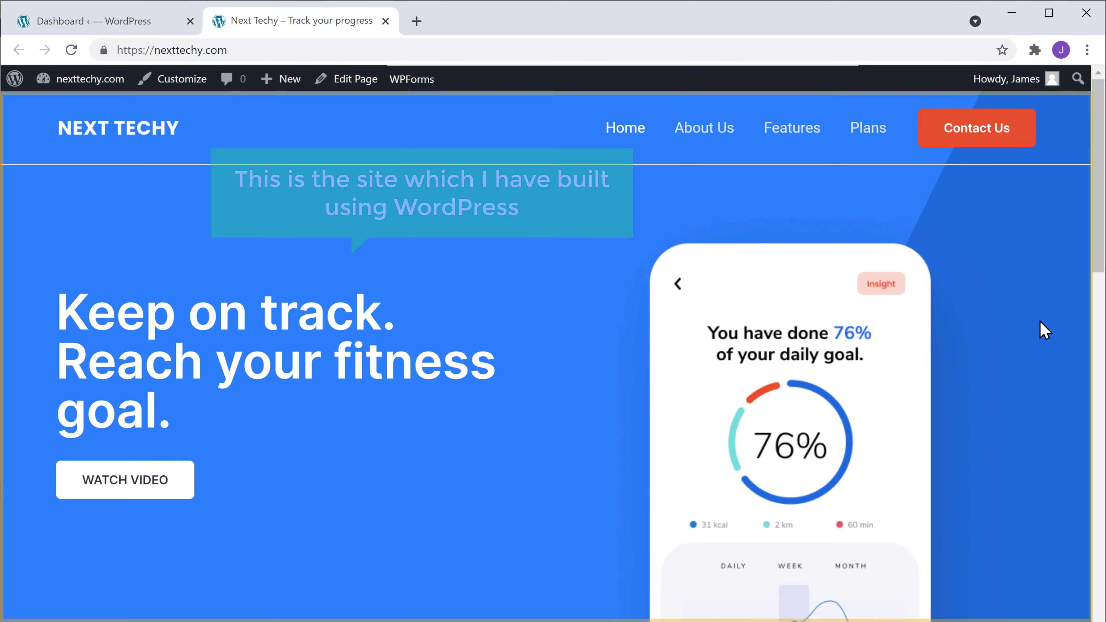
{"action": "scroll", "coordinate": [1045, 331], "scroll_direction": "down", "scroll_amount": 10}
{"action": "scroll", "coordinate": [1044, 331], "scroll_direction": "down", "scroll_amount": 6}
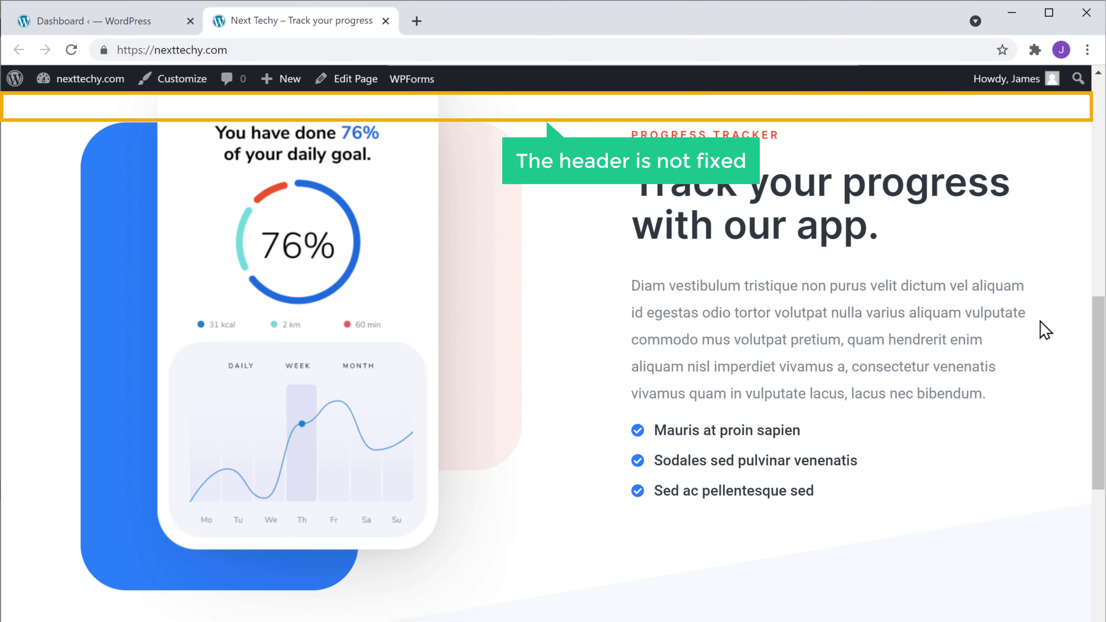
{"action": "scroll", "coordinate": [1041, 321], "scroll_direction": "up", "scroll_amount": 15}
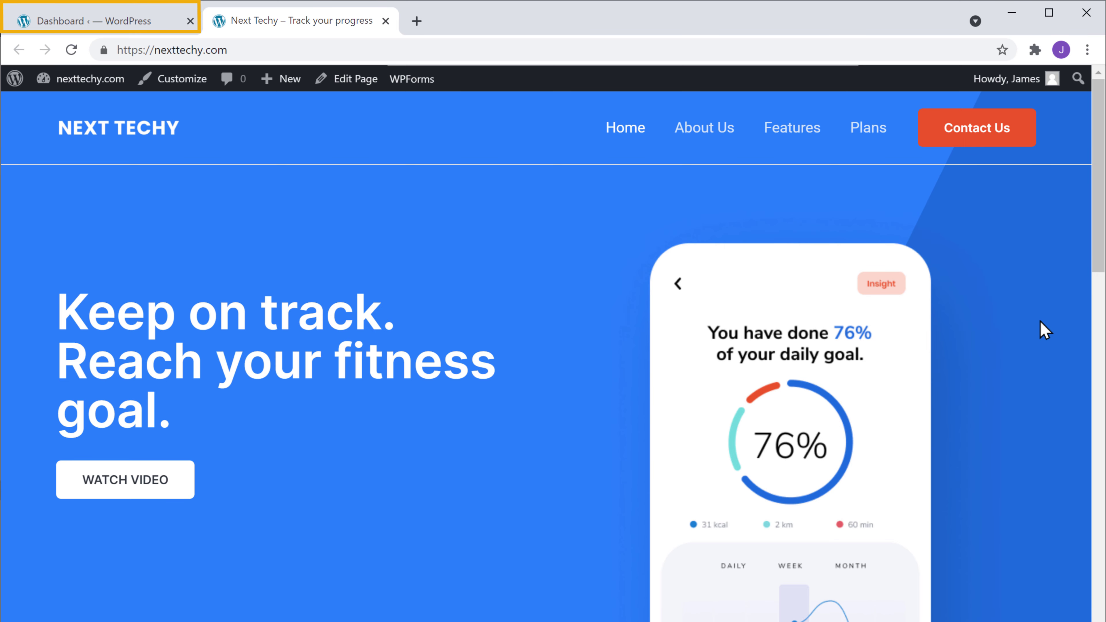
From the WordPress dashboard, go to Plugins > Add New and search for 'mystickymenu'
{"action": "left_click", "coordinate": [118, 29]}
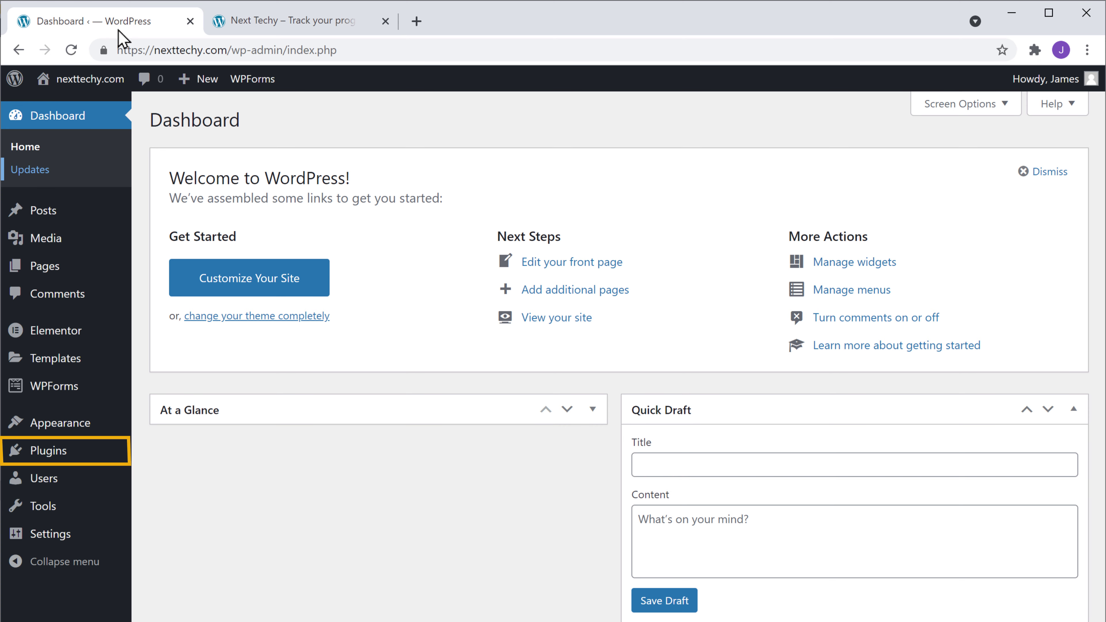
{"action": "mouse_move", "coordinate": [53, 462]}
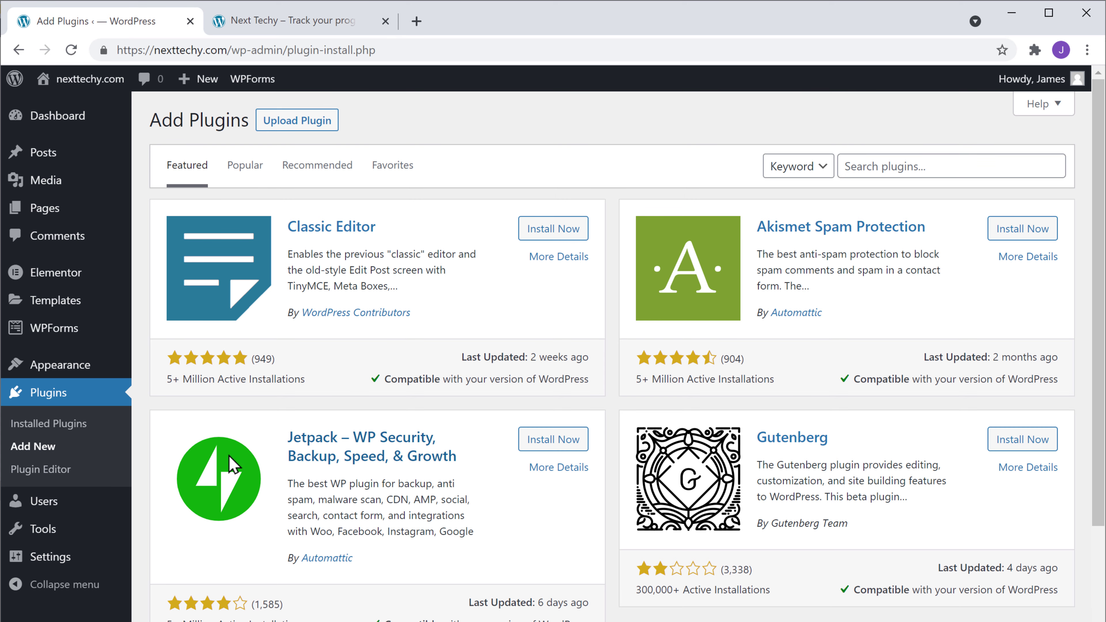
{"action": "left_click", "coordinate": [969, 167]}
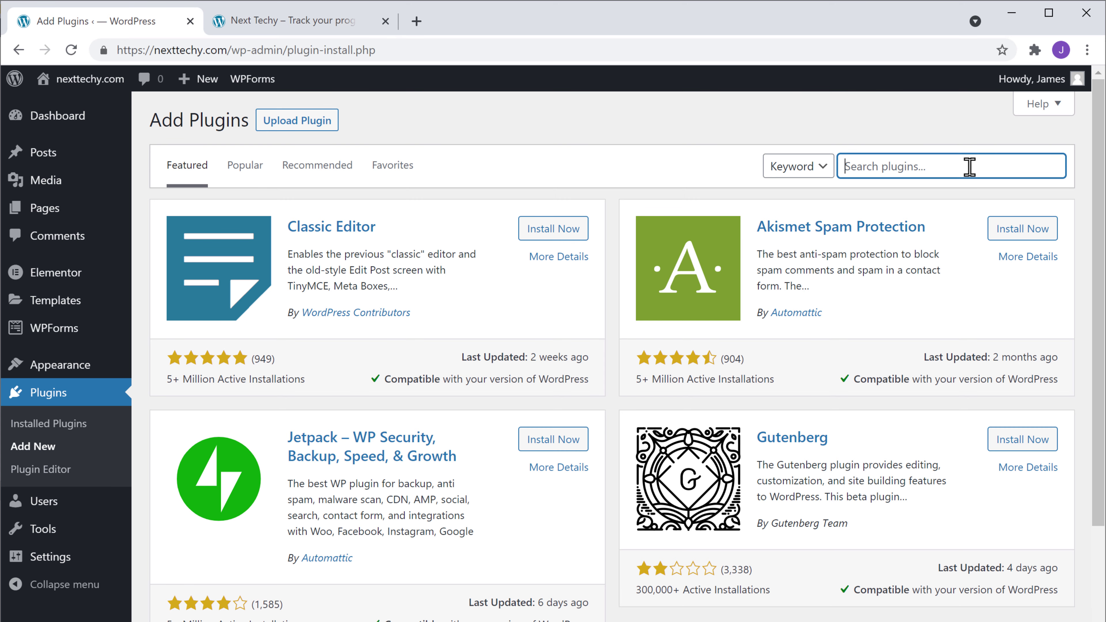
{"action": "type", "text": "mystickymen"}
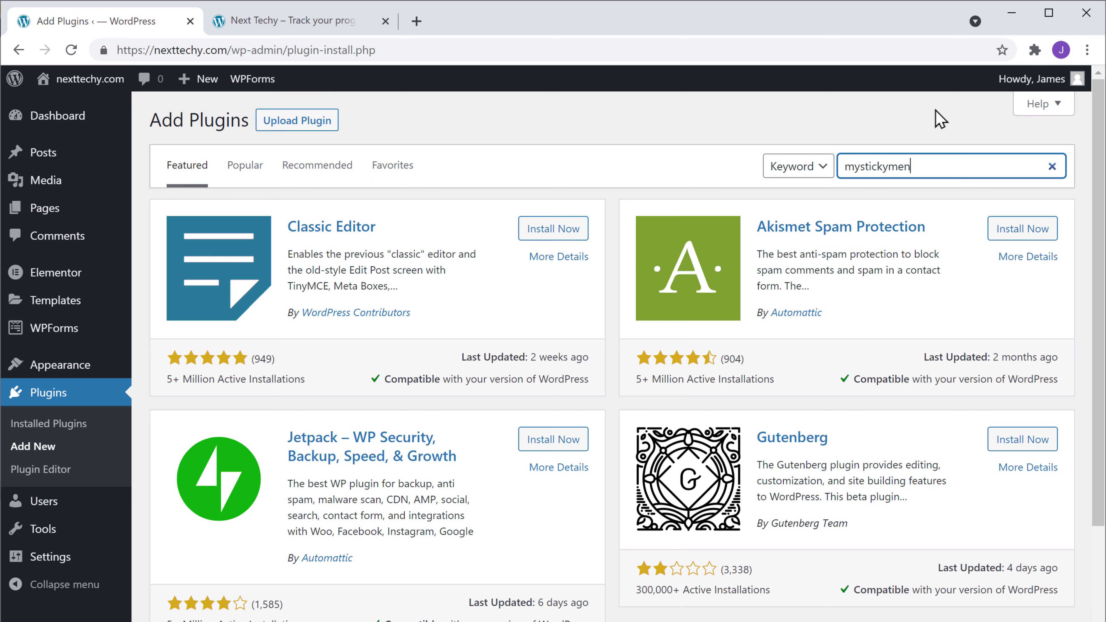
{"action": "type", "text": "u"}
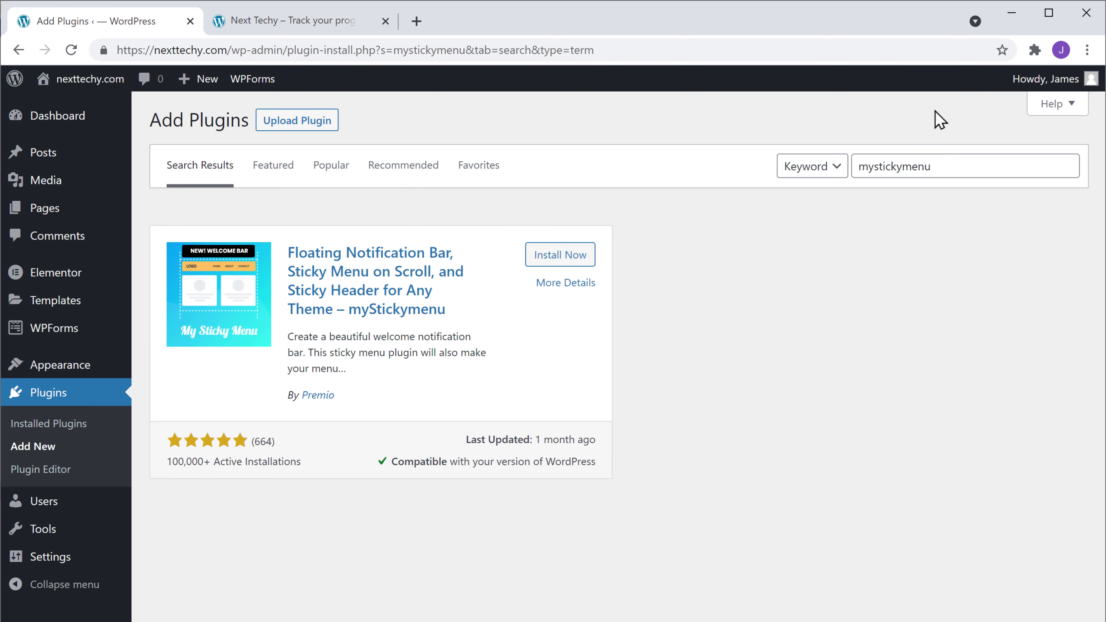
Install the myStickymenu plugin from the search results
{"action": "left_click", "coordinate": [560, 257]}
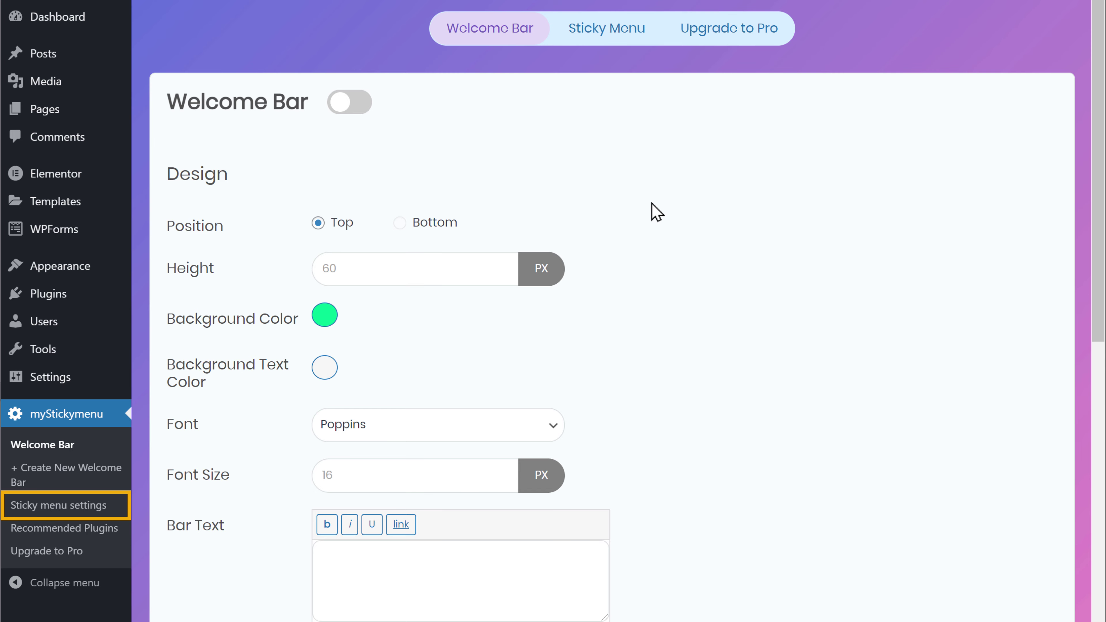
Set the myStickymenu Sticky Class to Primary Menu, then view the Next Techy homepage
{"action": "left_click", "coordinate": [60, 509]}
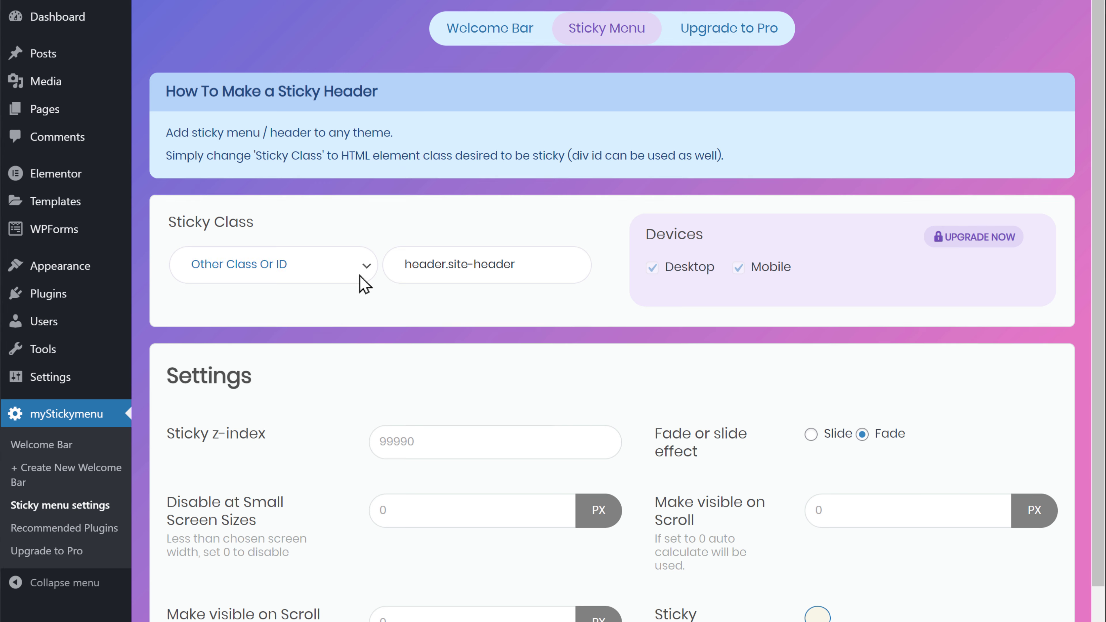
{"action": "left_click", "coordinate": [367, 267]}
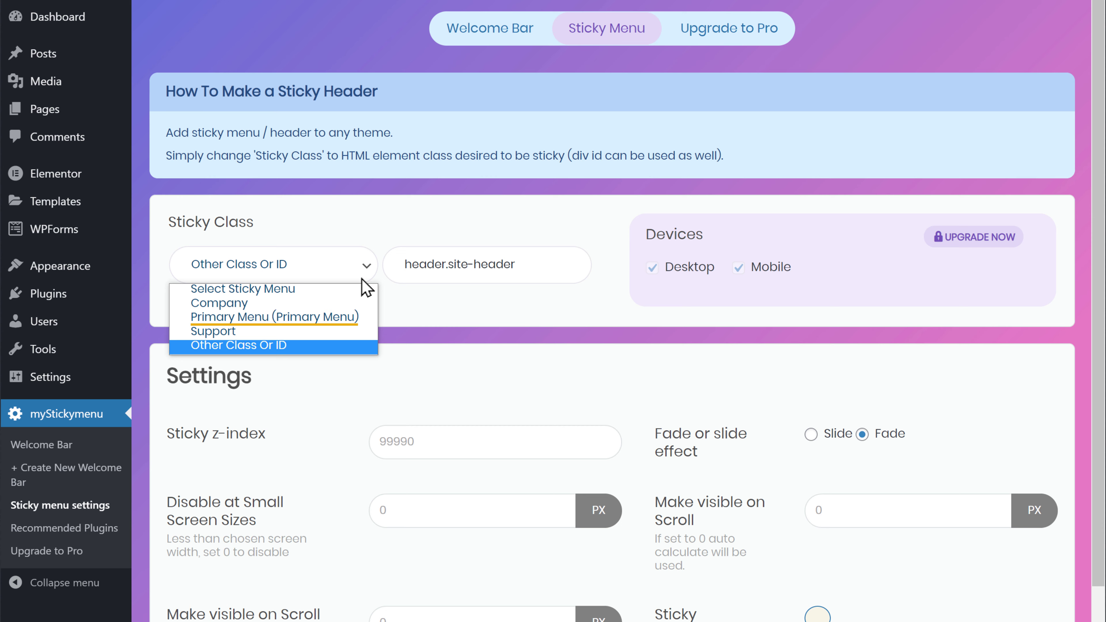
{"action": "left_click", "coordinate": [359, 318]}
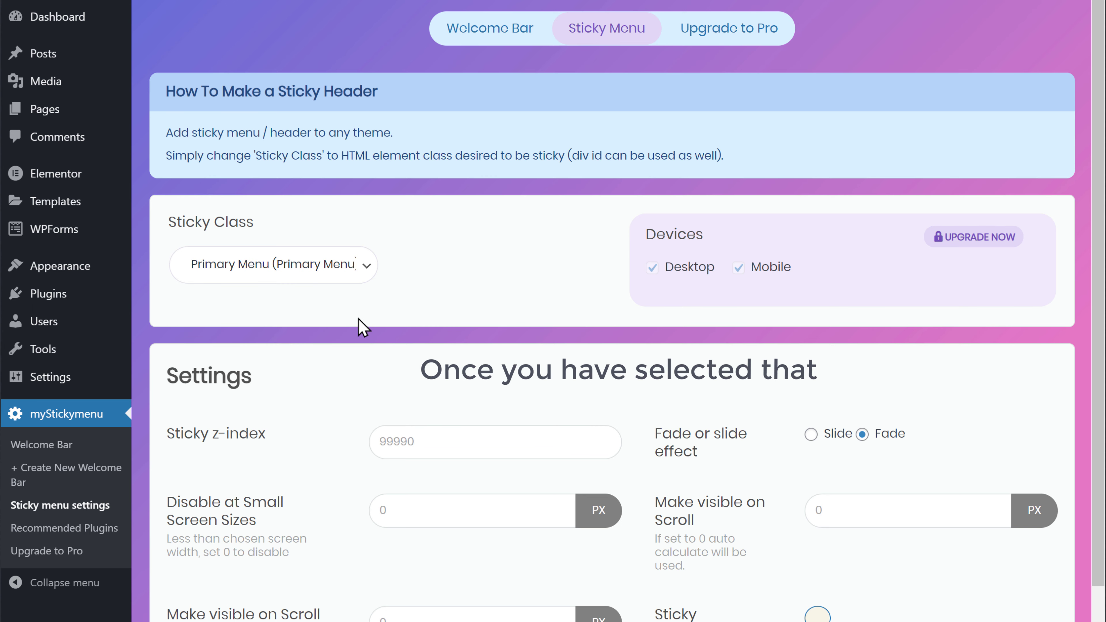
{"action": "scroll", "coordinate": [358, 305], "scroll_direction": "down", "scroll_amount": 5}
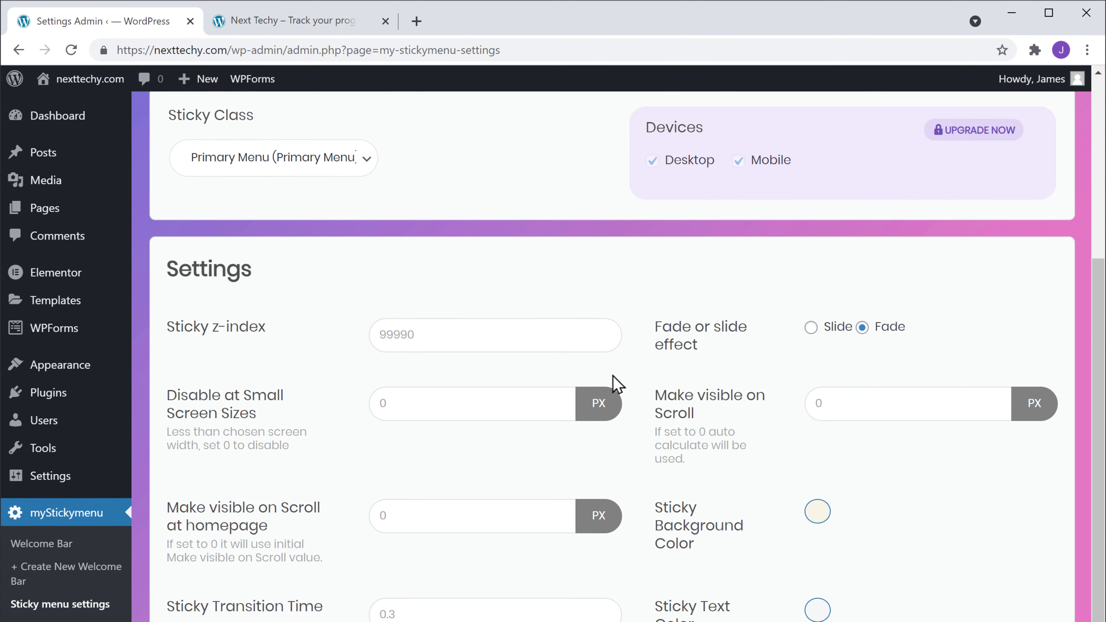
{"action": "left_click", "coordinate": [327, 31]}
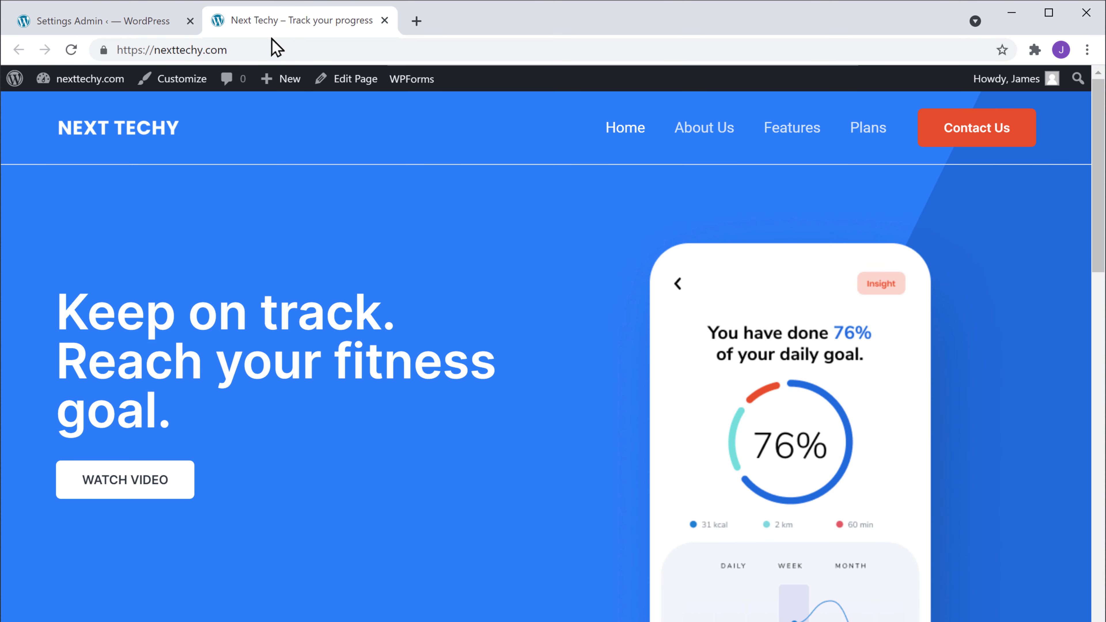
Reload the Next Techy homepage and scroll to check the golden-yellow sticky header, then return to the settings
{"action": "left_click", "coordinate": [71, 50]}
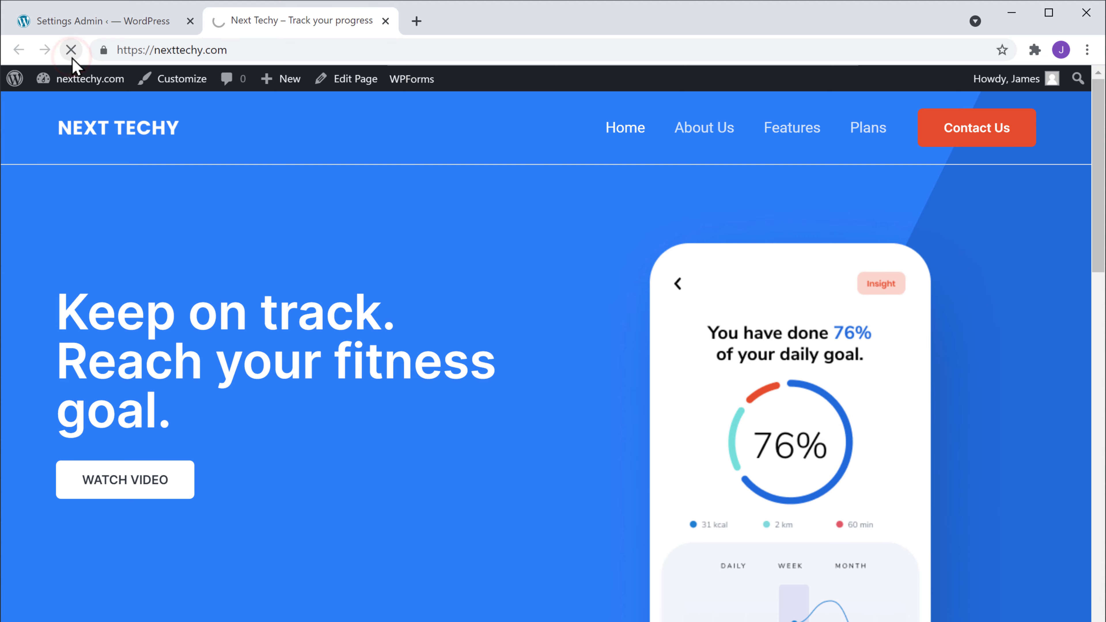
{"action": "scroll", "coordinate": [24, 198], "scroll_direction": "down", "scroll_amount": 5}
{"action": "scroll", "coordinate": [24, 198], "scroll_direction": "down", "scroll_amount": 8}
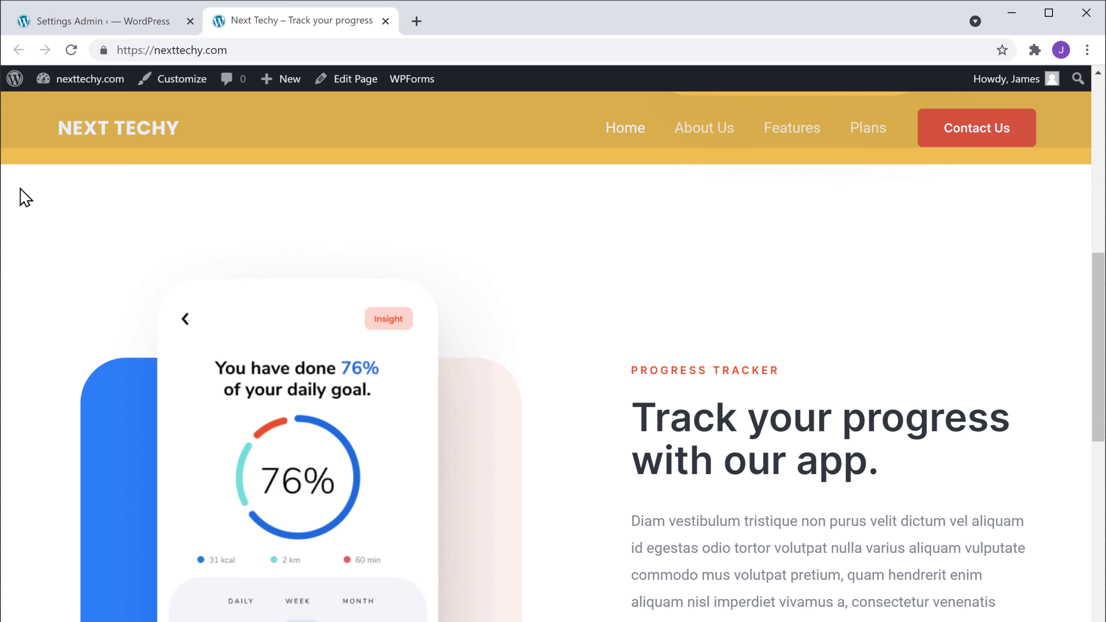
{"action": "left_click", "coordinate": [108, 27]}
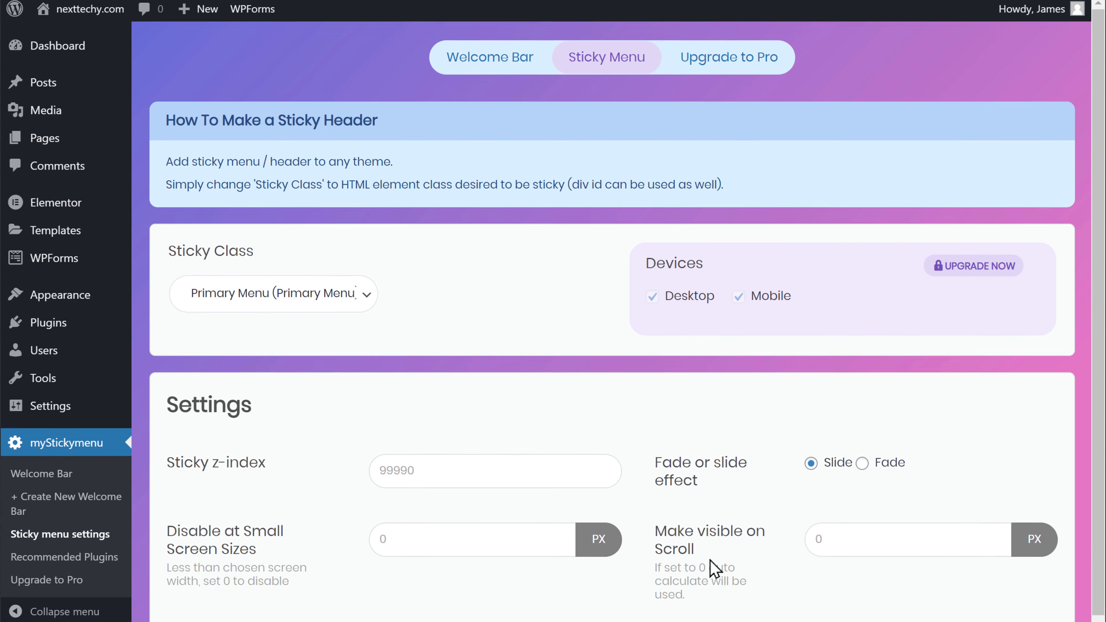
Change the Sticky Background Color from #dd9933 to the blue palette colour and save
{"action": "scroll", "coordinate": [874, 547], "scroll_direction": "down", "scroll_amount": 2}
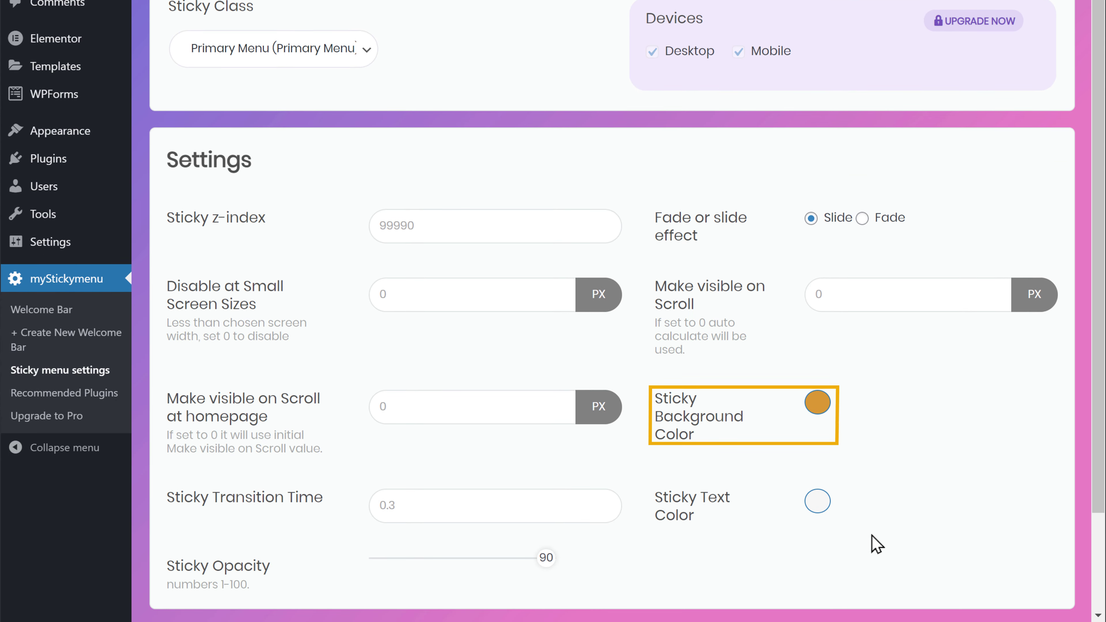
{"action": "left_click", "coordinate": [818, 404]}
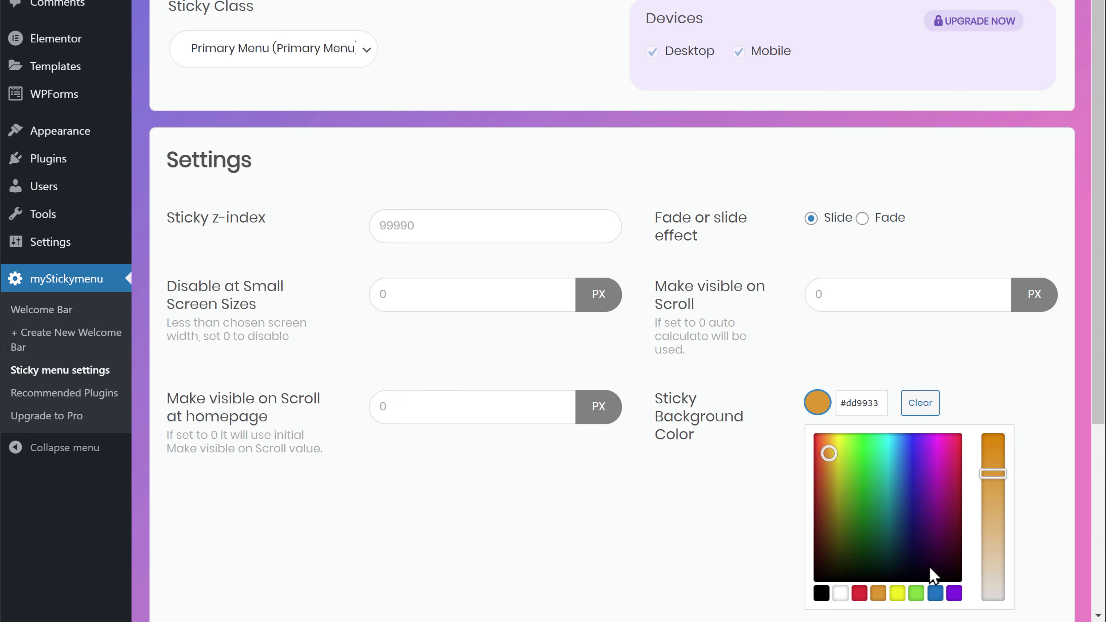
{"action": "left_click", "coordinate": [935, 594]}
{"action": "left_click", "coordinate": [932, 589]}
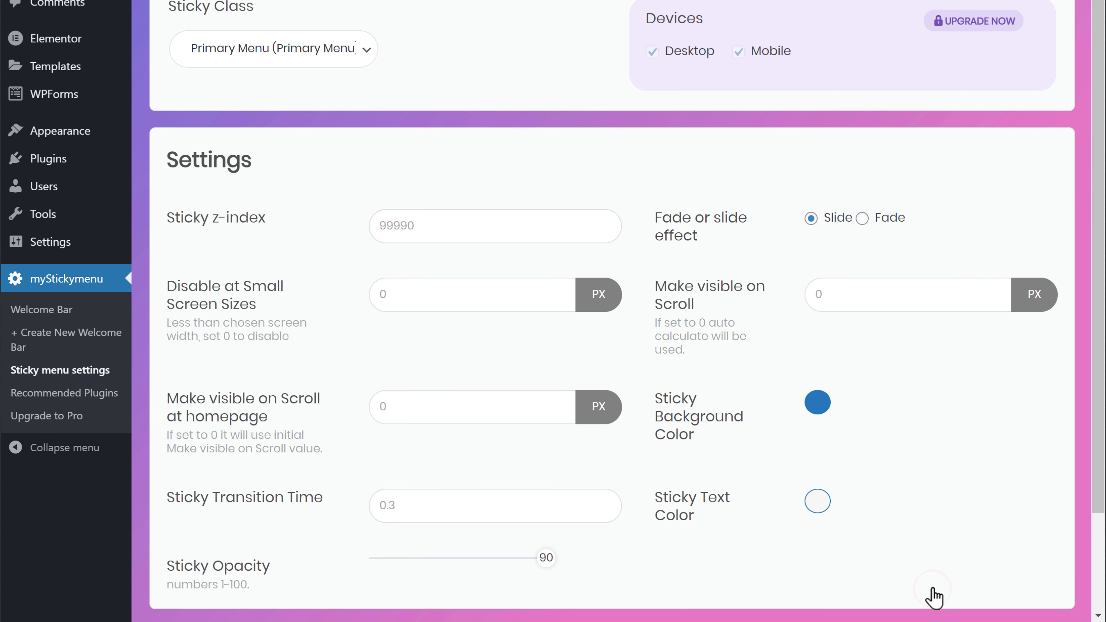
{"action": "scroll", "coordinate": [934, 597], "scroll_direction": "down", "scroll_amount": 3}
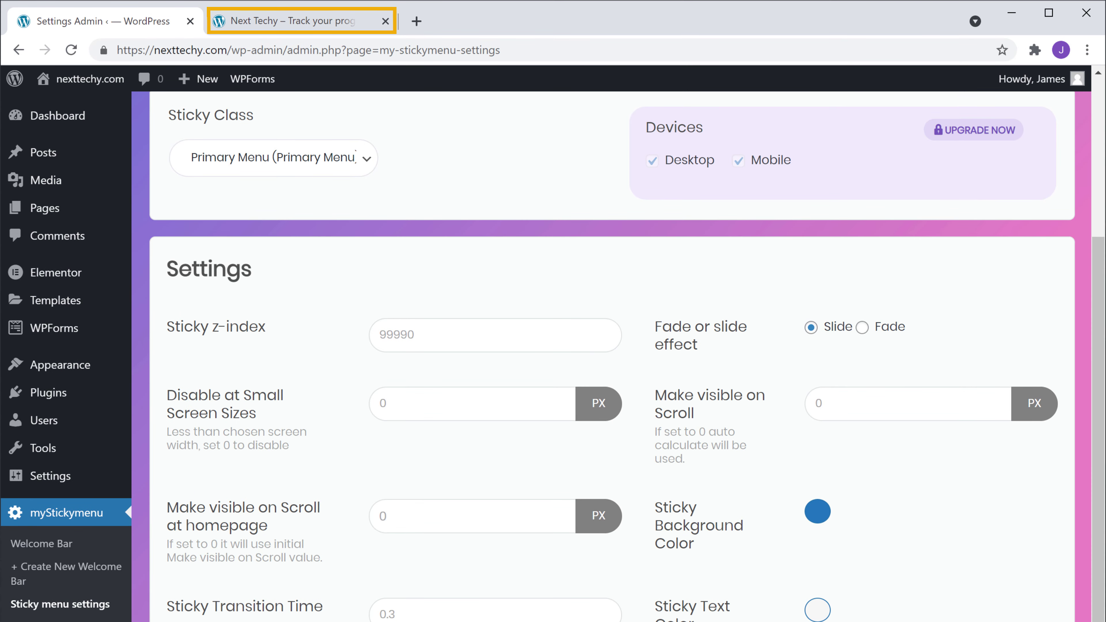
Reload the Next Techy homepage and scroll down and back up to confirm the blue header stays fixed
{"action": "left_click", "coordinate": [296, 24]}
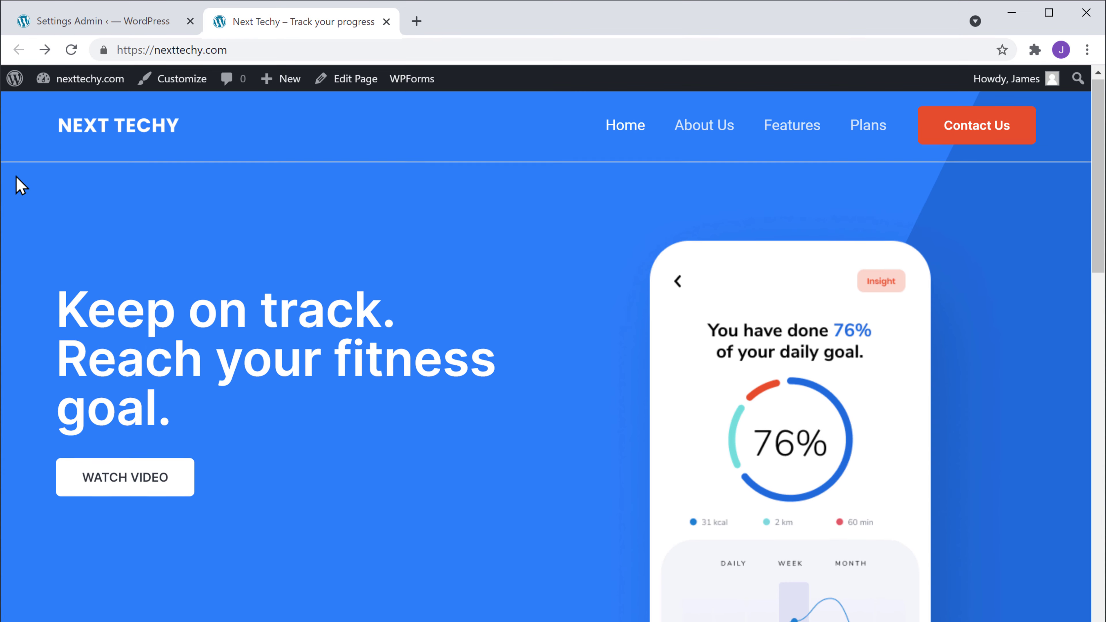
{"action": "scroll", "coordinate": [20, 184], "scroll_direction": "down", "scroll_amount": 5}
{"action": "scroll", "coordinate": [19, 184], "scroll_direction": "down", "scroll_amount": 10}
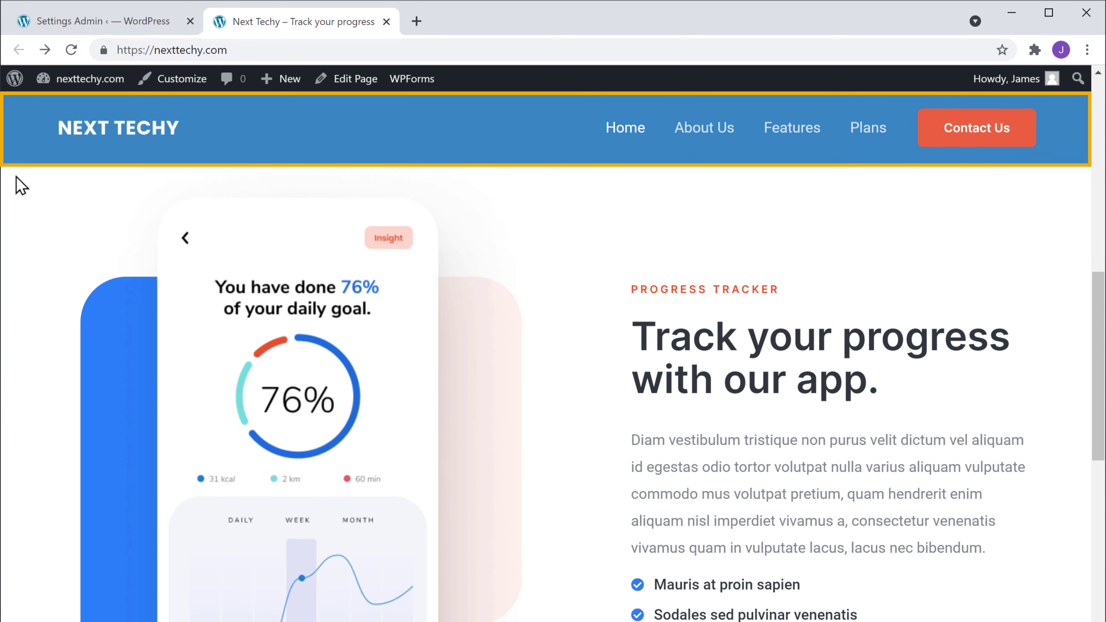
{"action": "scroll", "coordinate": [19, 184], "scroll_direction": "up", "scroll_amount": 5}
{"action": "scroll", "coordinate": [21, 185], "scroll_direction": "up", "scroll_amount": 4}
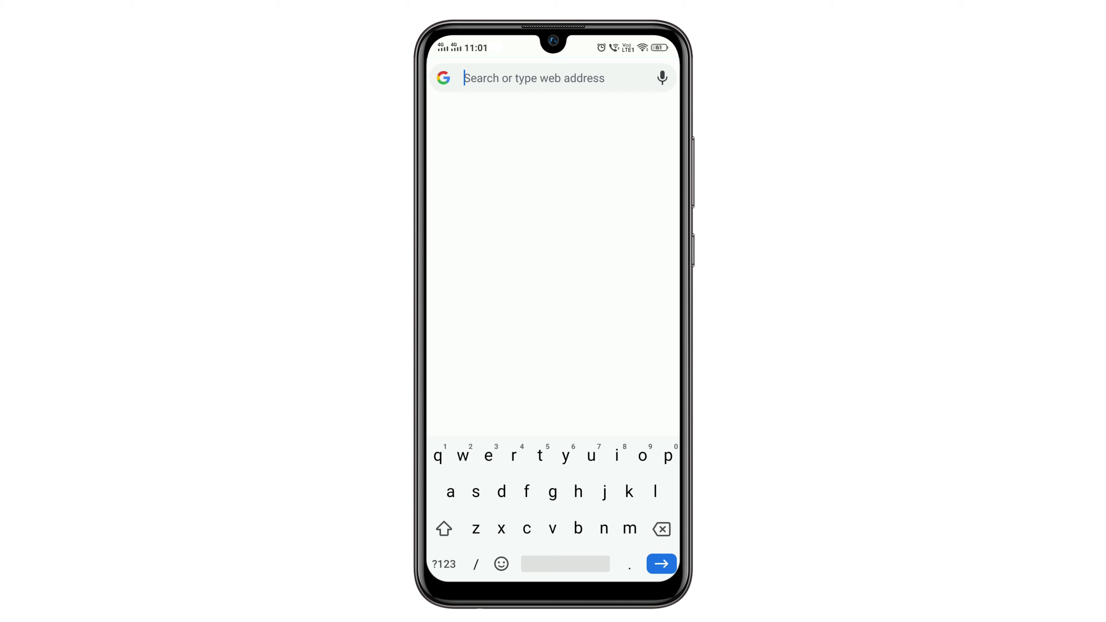
Load nexttechy.com in the phone's Chrome, scroll down, and open the hamburger navigation menu
{"action": "type", "text": "nextt"}
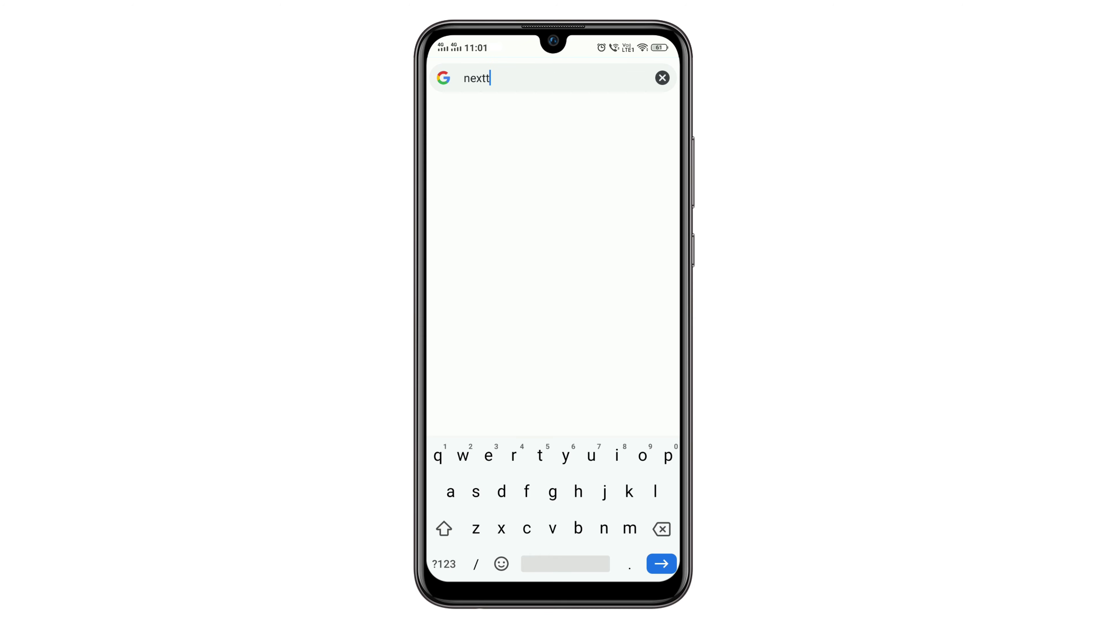
{"action": "type", "text": "echy"}
{"action": "key", "text": "Return"}
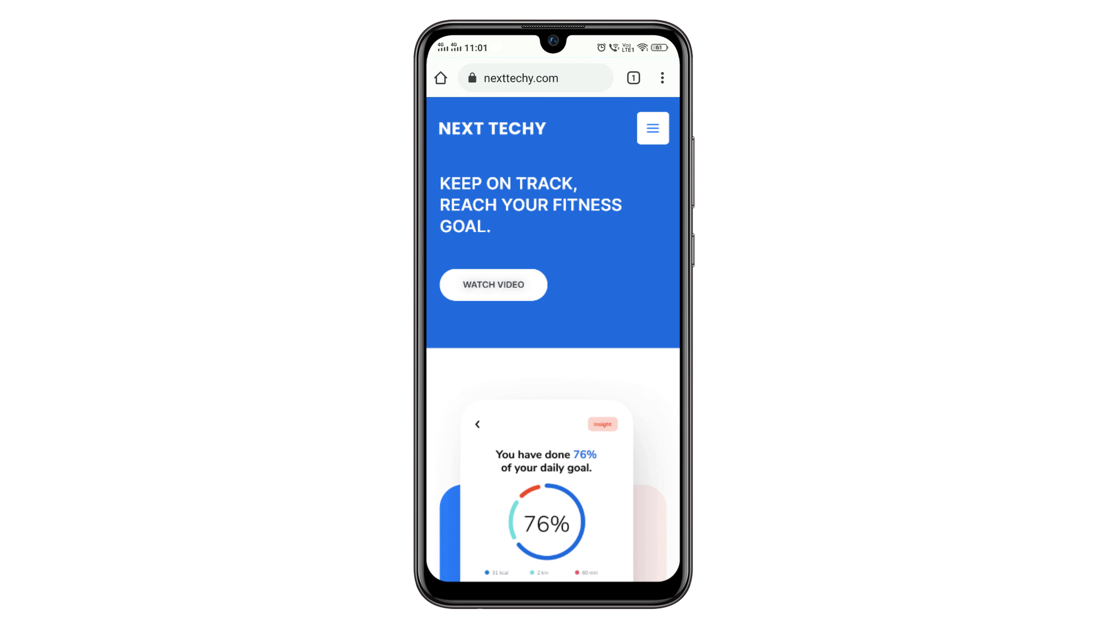
{"action": "scroll", "coordinate": [554, 320], "scroll_direction": "down", "scroll_amount": 10}
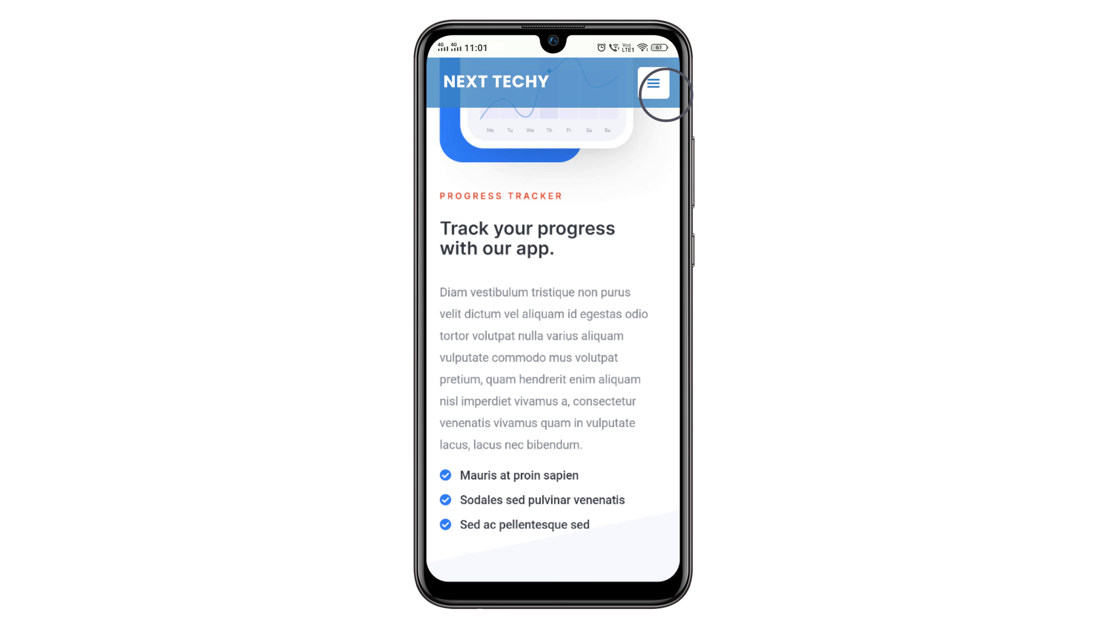
{"action": "left_click", "coordinate": [653, 82]}
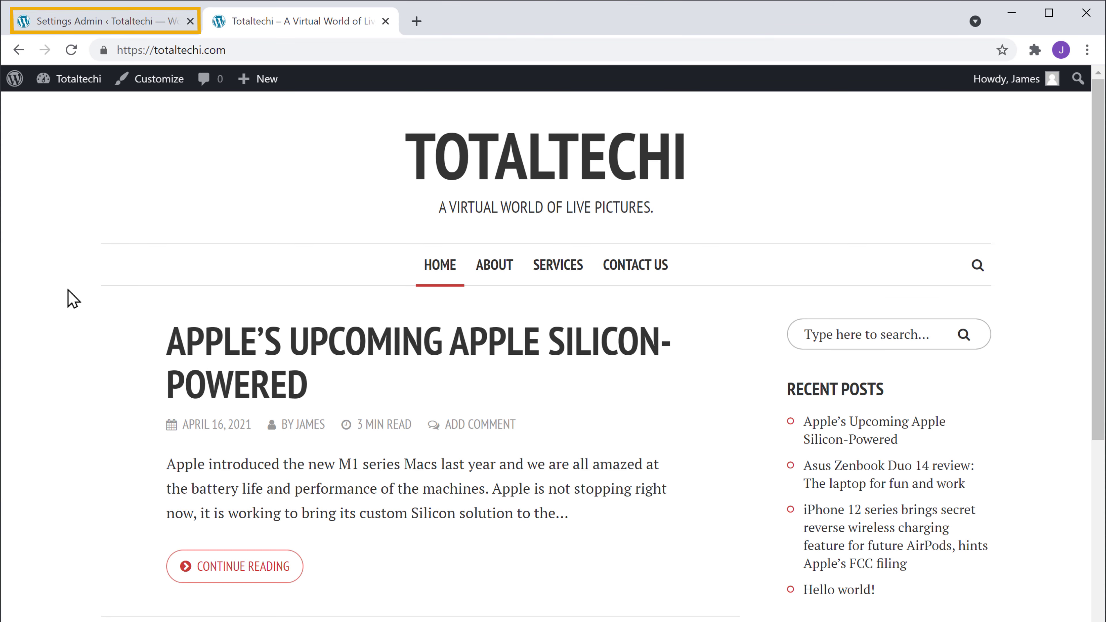
Set Totaltechi's myStickymenu Sticky Class to Other Class Or ID, then return to the homepage
{"action": "left_click", "coordinate": [112, 22]}
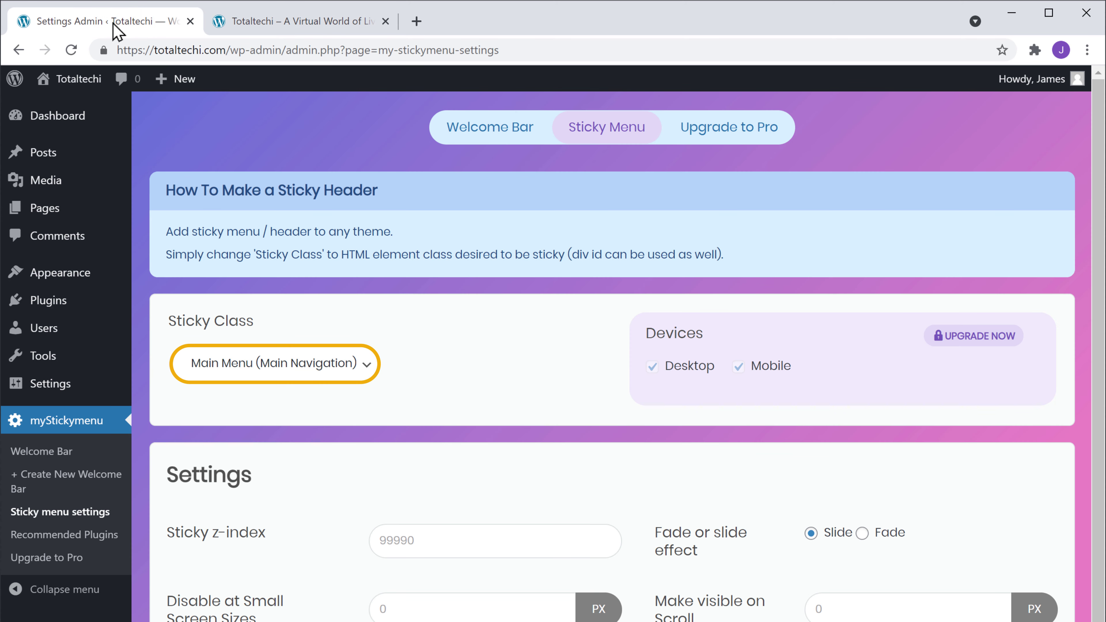
{"action": "left_click", "coordinate": [367, 365]}
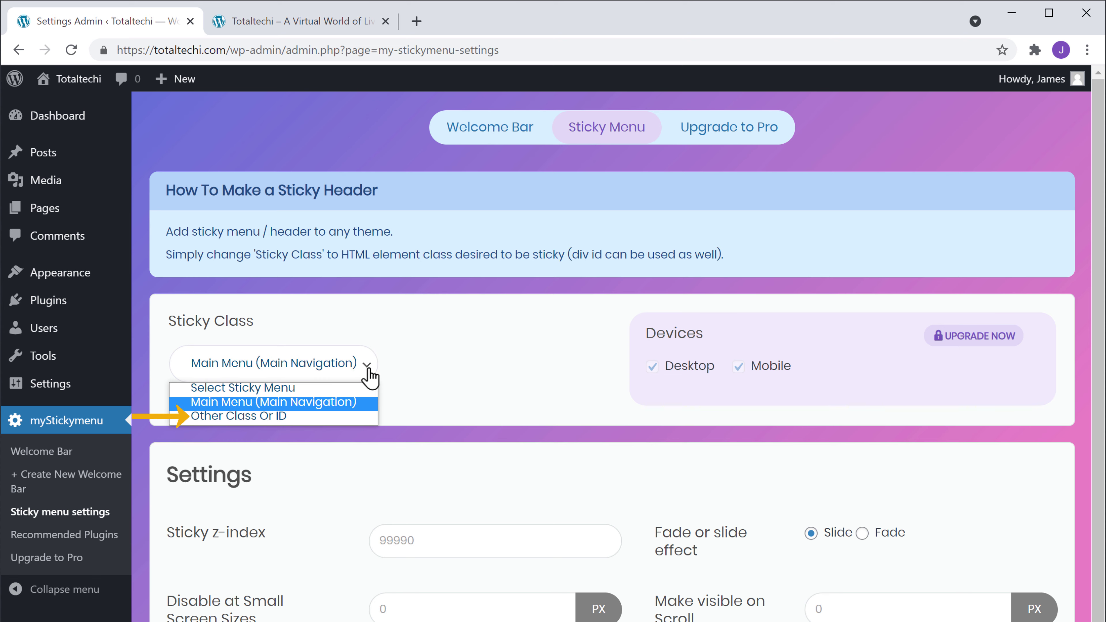
{"action": "left_click", "coordinate": [368, 416]}
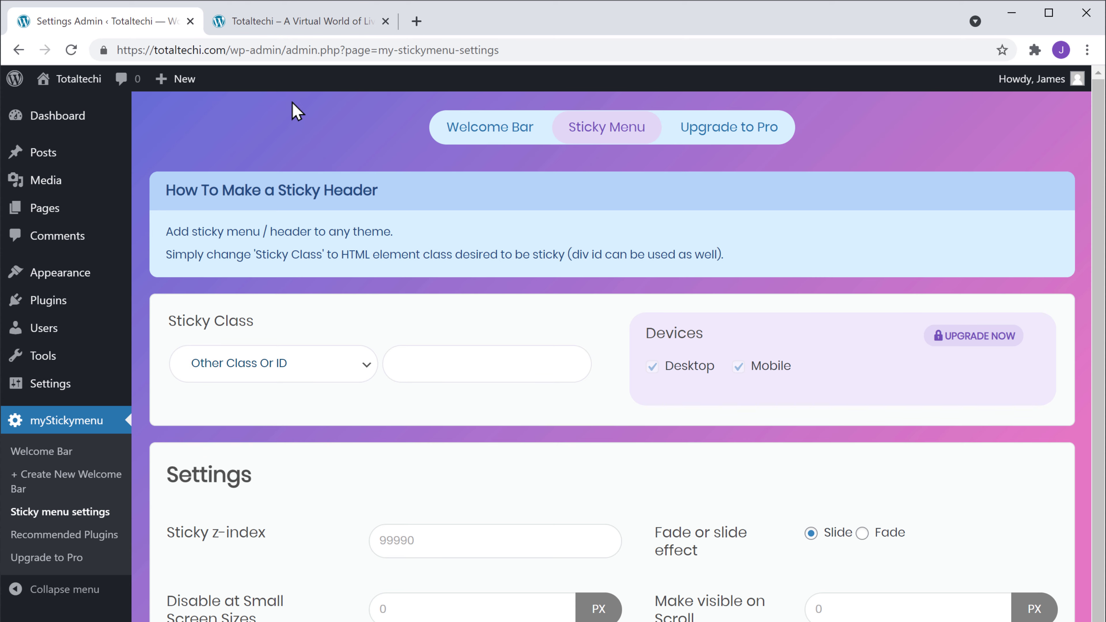
{"action": "left_click", "coordinate": [284, 25]}
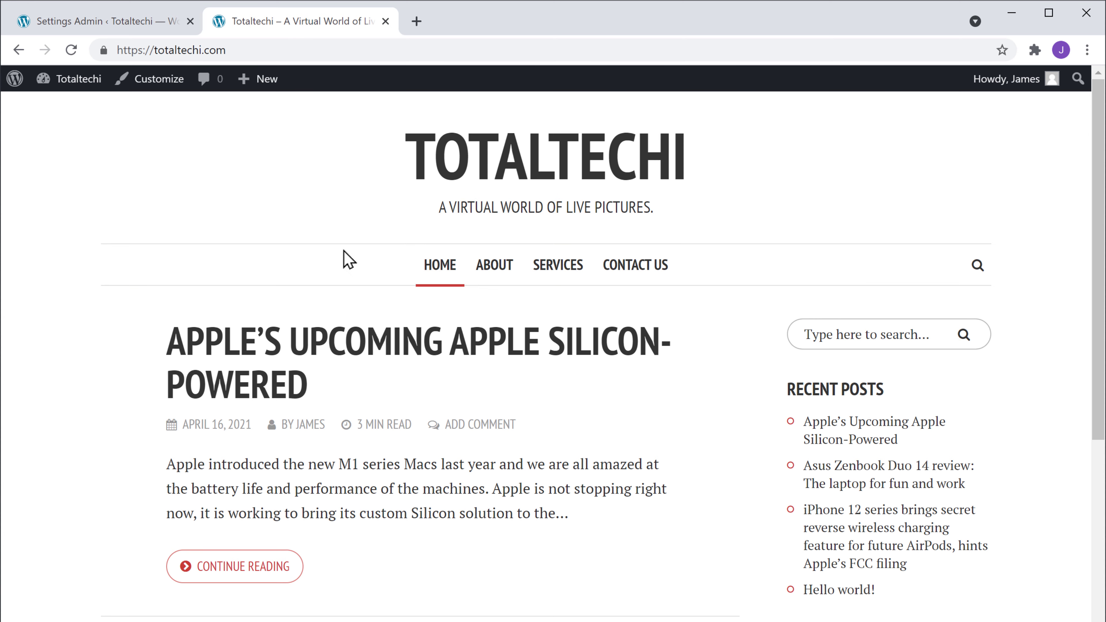
Inspect the header in DevTools, expand the nav element, and copy its 'site-navigation' id
{"action": "right_click", "coordinate": [350, 275]}
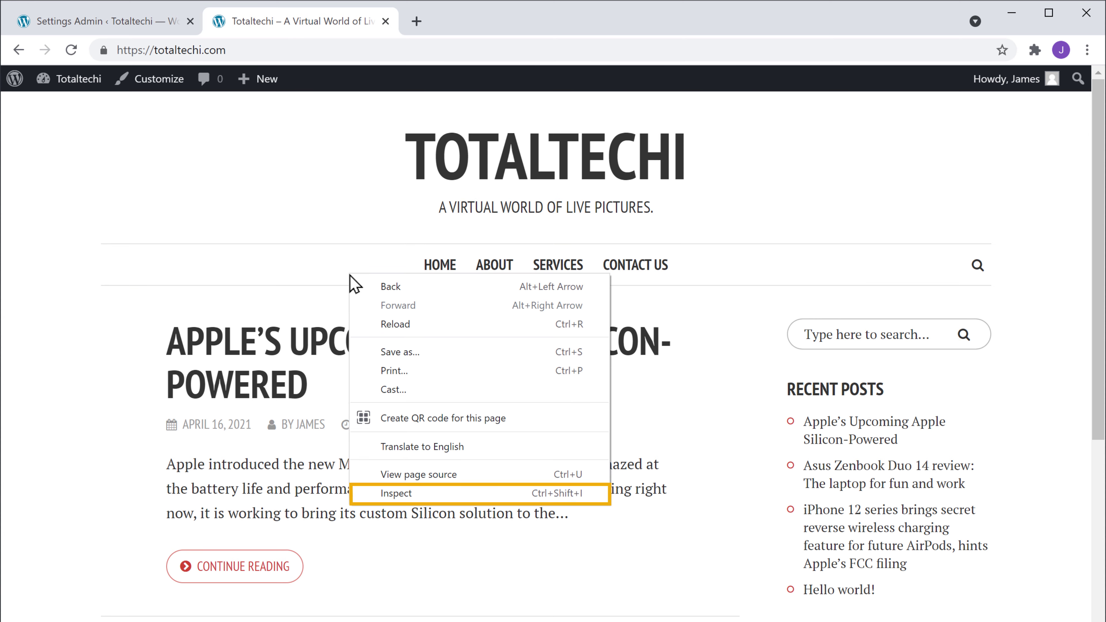
{"action": "left_click", "coordinate": [368, 495]}
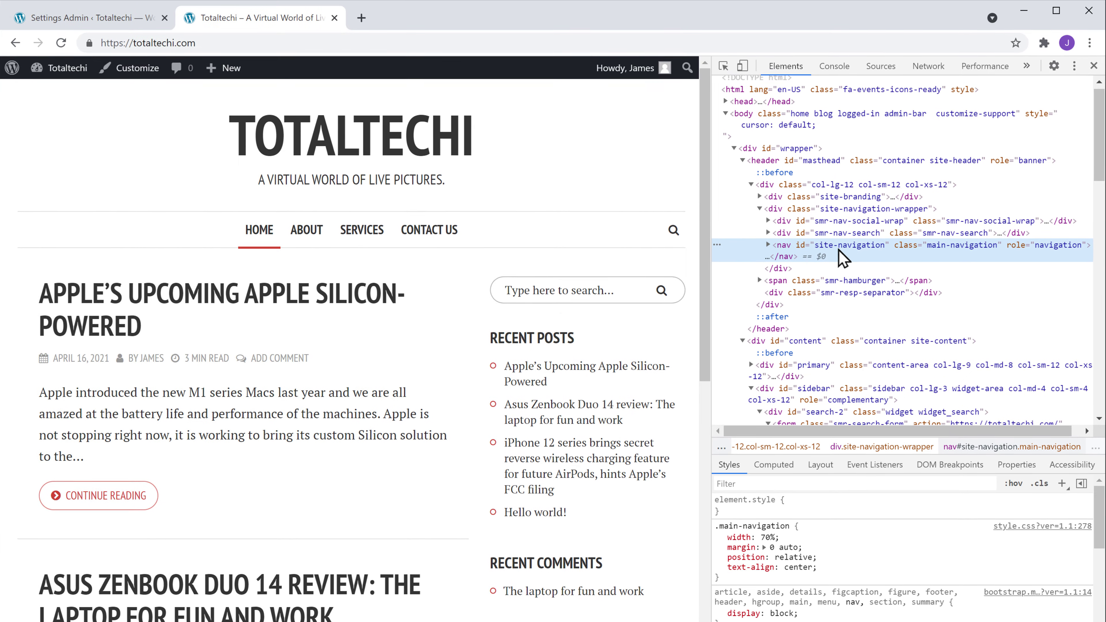
{"action": "left_click", "coordinate": [776, 122]}
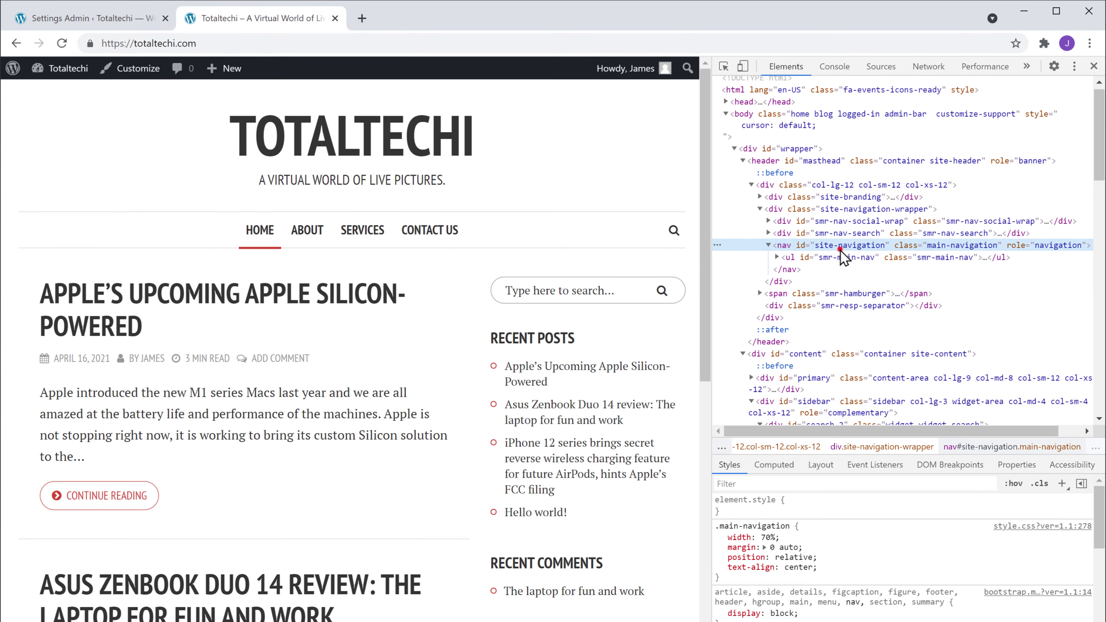
{"action": "double_click", "coordinate": [841, 247]}
{"action": "right_click", "coordinate": [841, 250]}
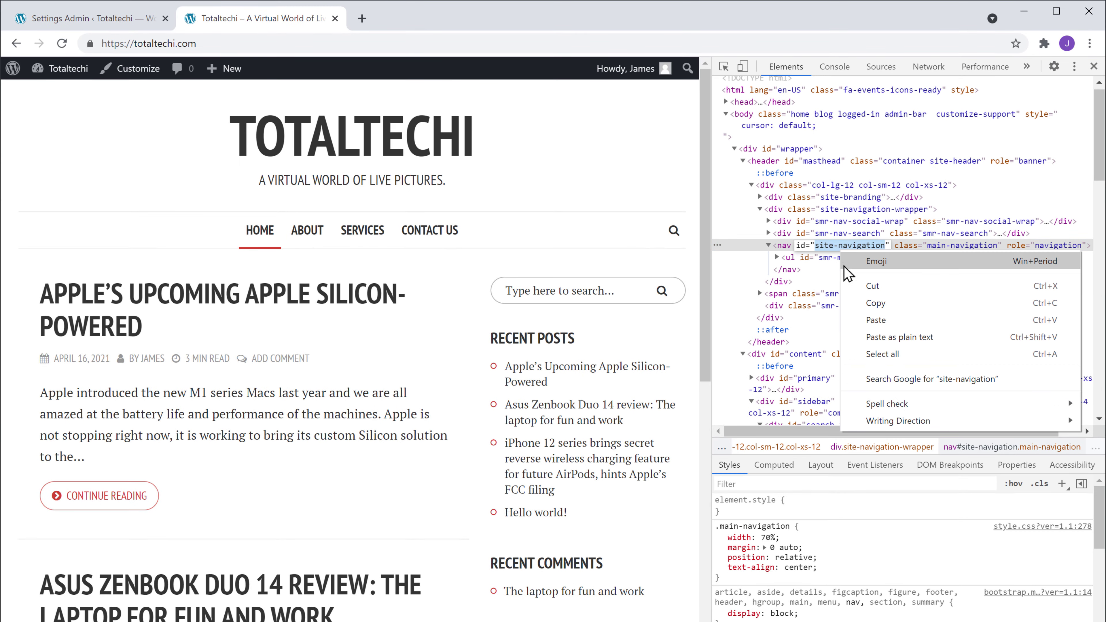
{"action": "left_click", "coordinate": [858, 304]}
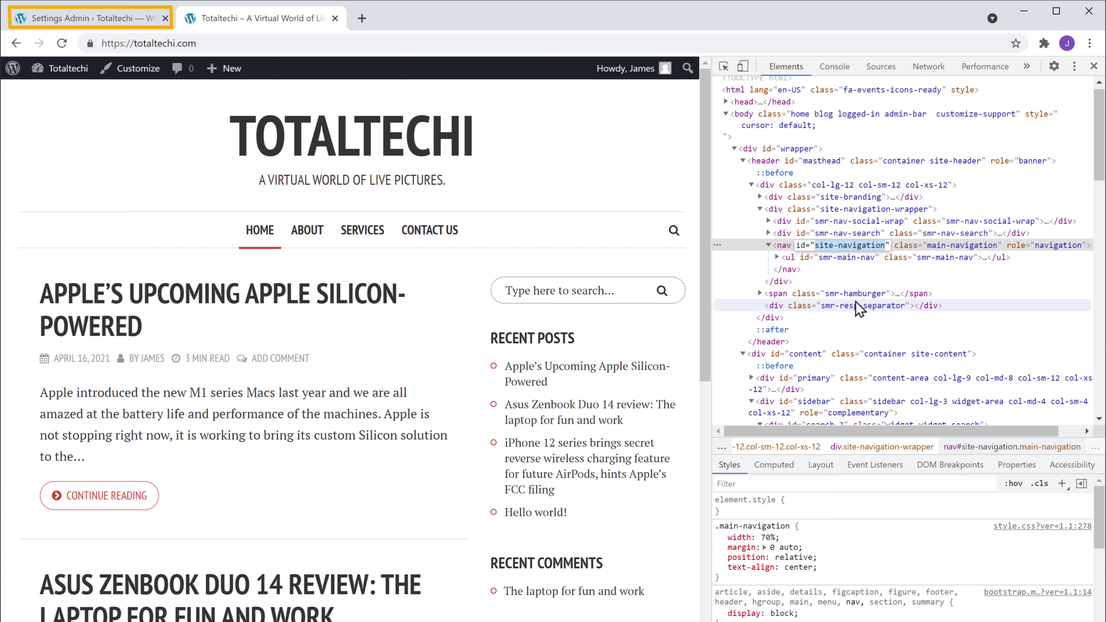
Paste #site-navigation into the Sticky Class field, then replace it with .main-navigation
{"action": "left_click", "coordinate": [137, 30]}
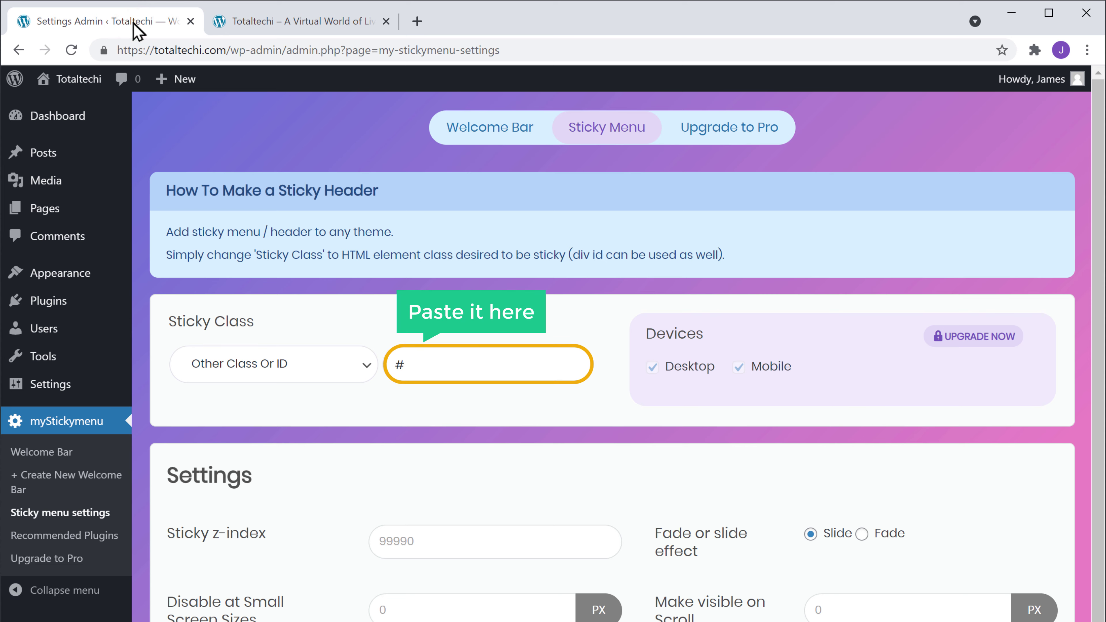
{"action": "left_click", "coordinate": [406, 365]}
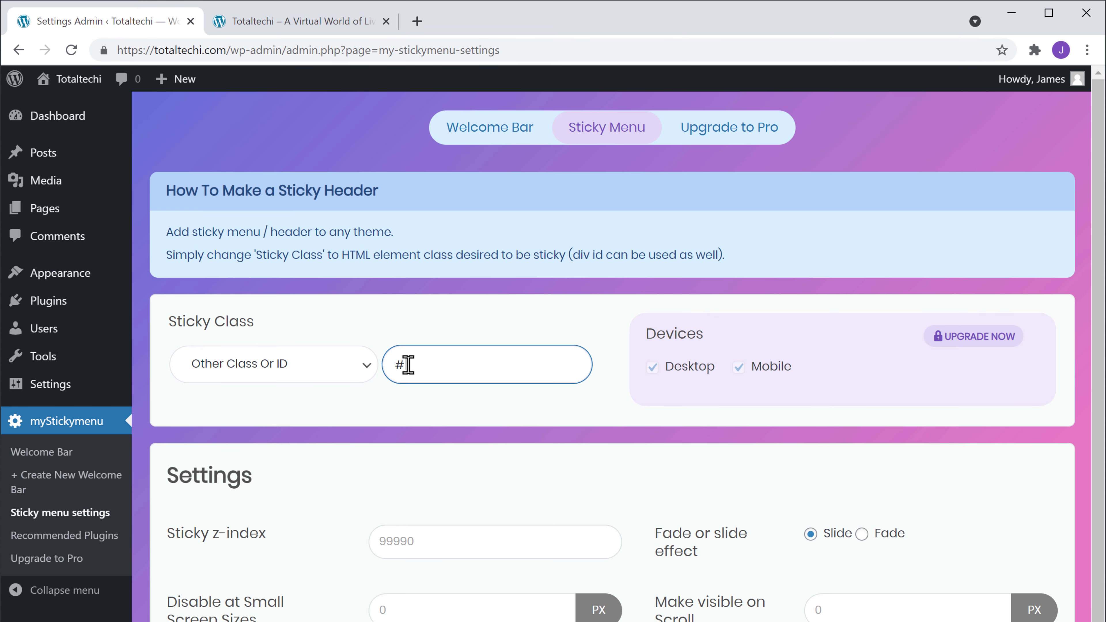
{"action": "right_click", "coordinate": [408, 366]}
{"action": "left_click", "coordinate": [413, 497]}
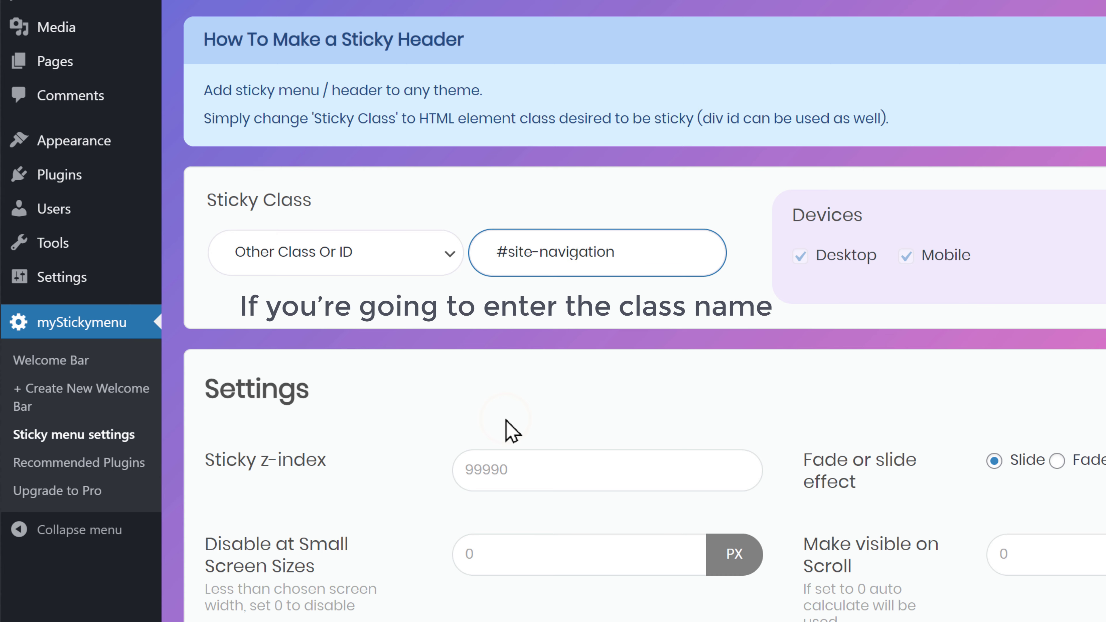
{"action": "key", "text": "ctrl+a"}
{"action": "type", "text": ".main-navigation"}
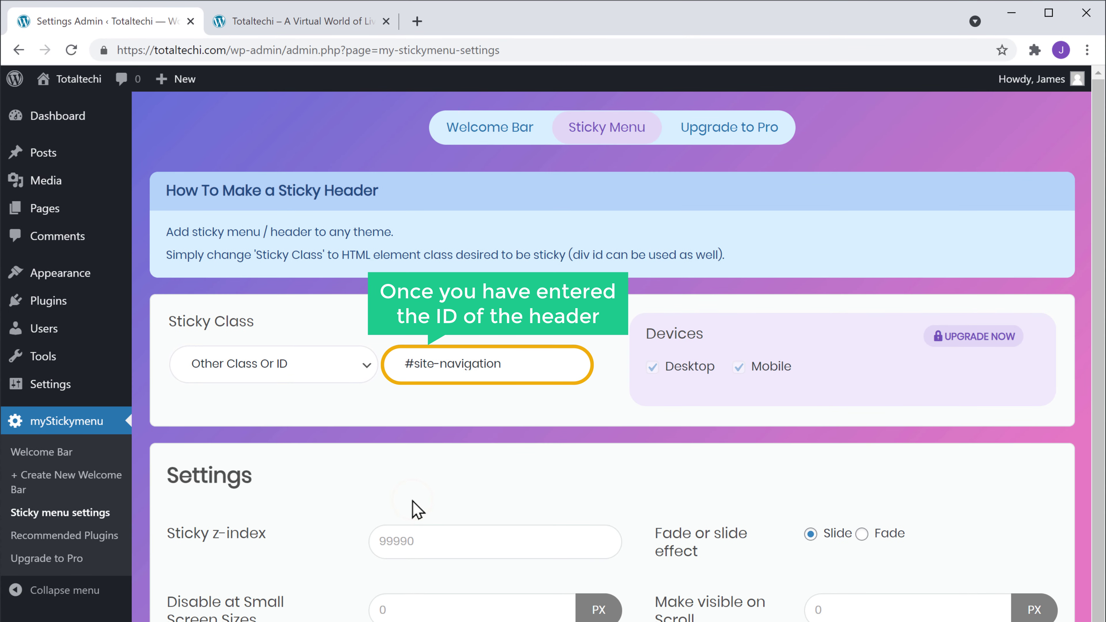
{"action": "scroll", "coordinate": [416, 508], "scroll_direction": "down", "scroll_amount": 3}
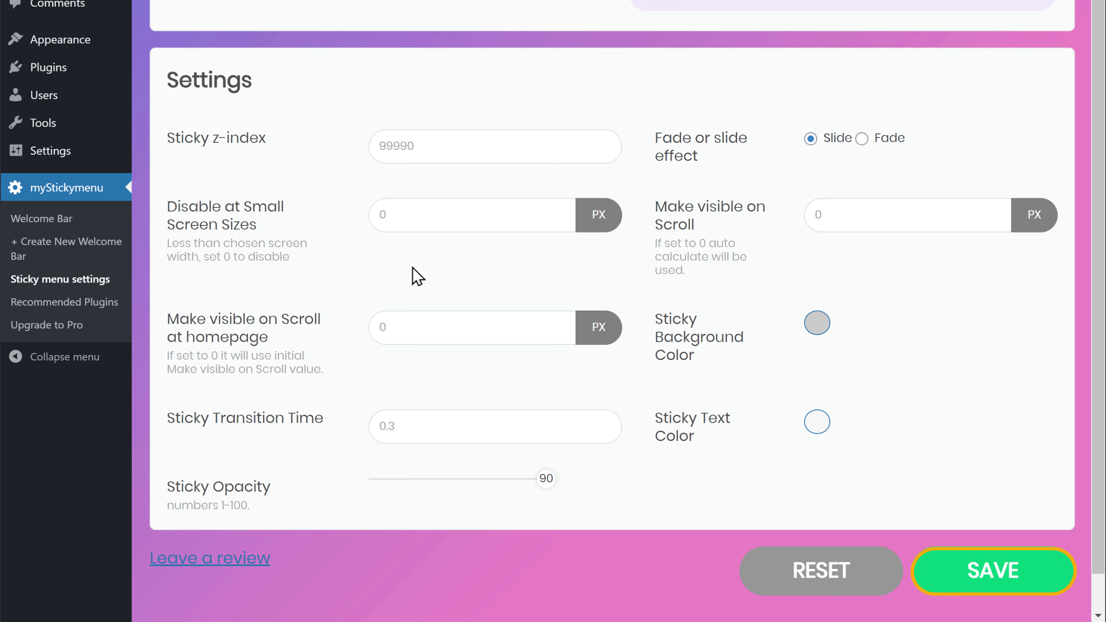
Save the mySticky Menu settings, then reload the Totaltechi homepage and scroll to confirm the header stays pinned
{"action": "left_click", "coordinate": [988, 577]}
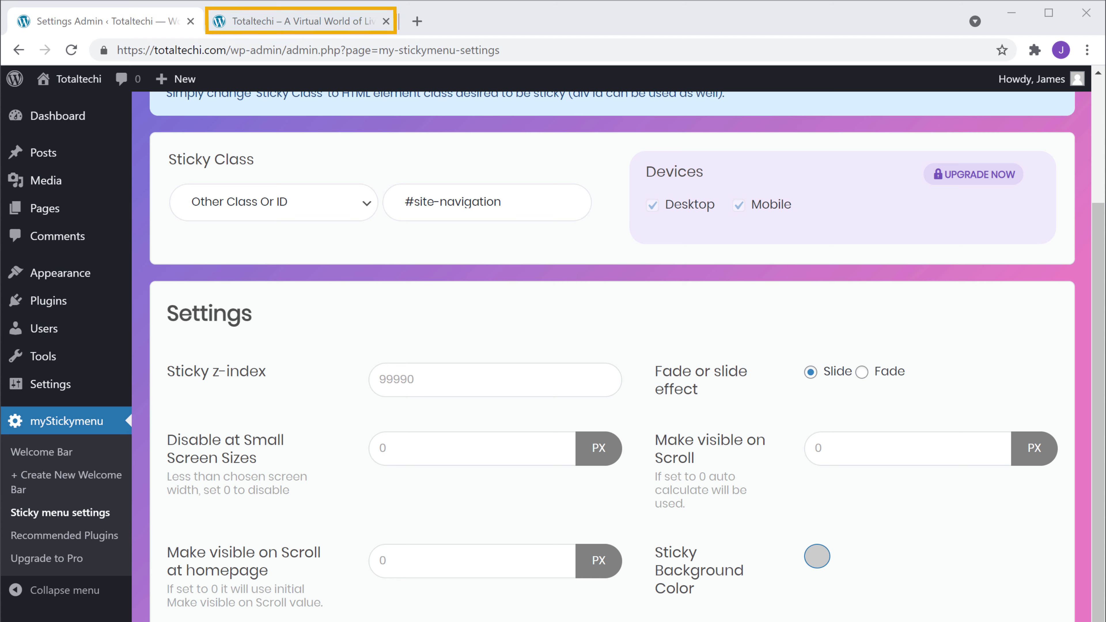
{"action": "left_click", "coordinate": [305, 27]}
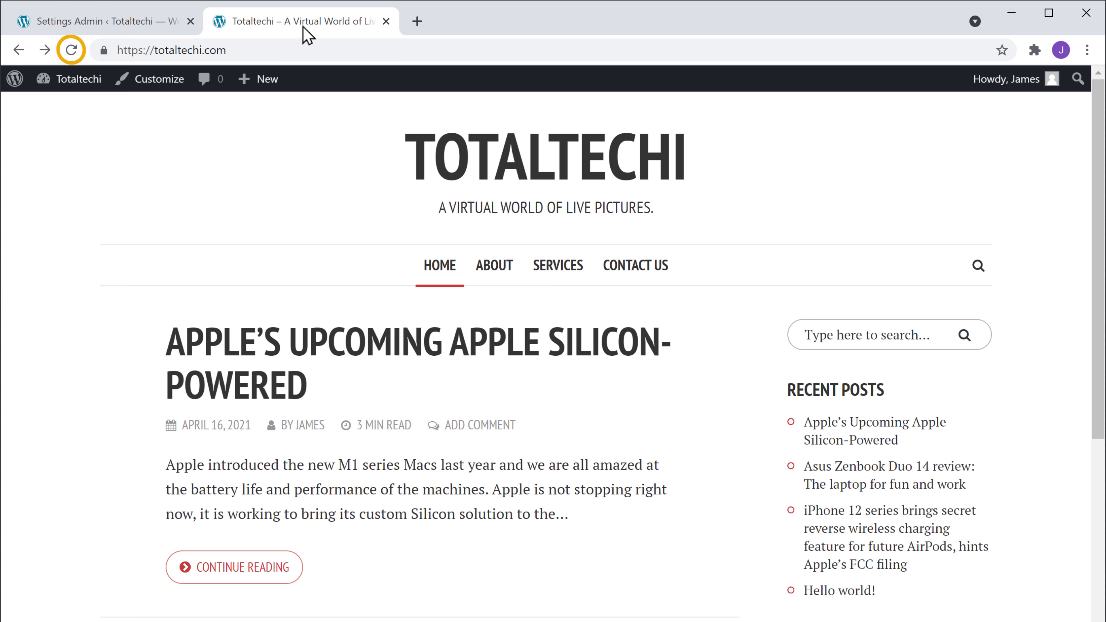
{"action": "left_click", "coordinate": [71, 50]}
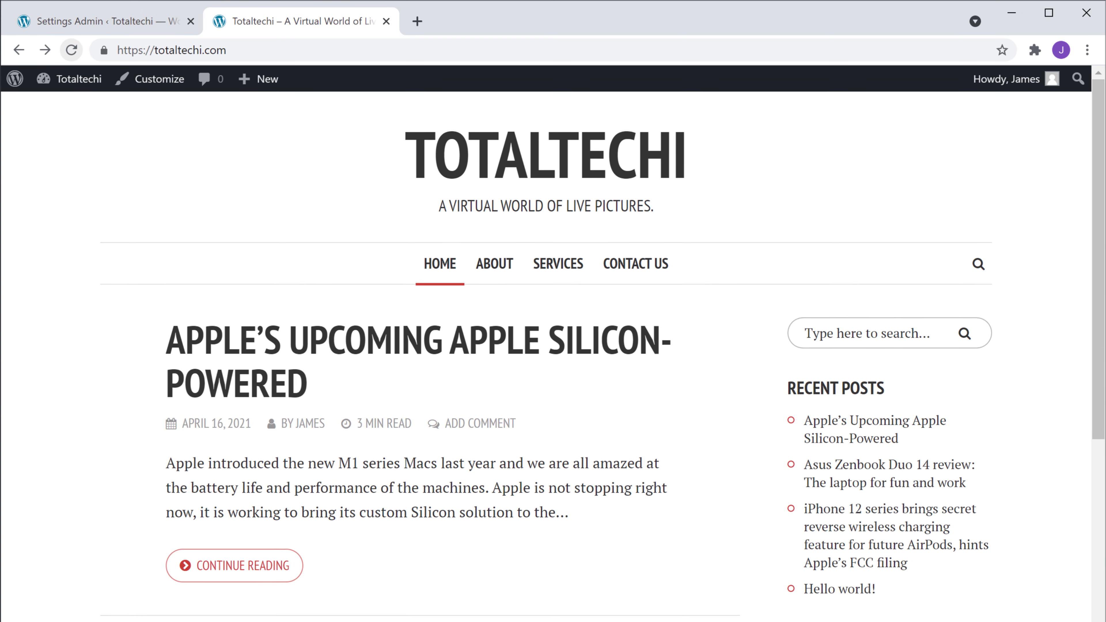
{"action": "scroll", "coordinate": [602, 364], "scroll_direction": "down", "scroll_amount": 2}
{"action": "scroll", "coordinate": [554, 357], "scroll_direction": "down", "scroll_amount": 10}
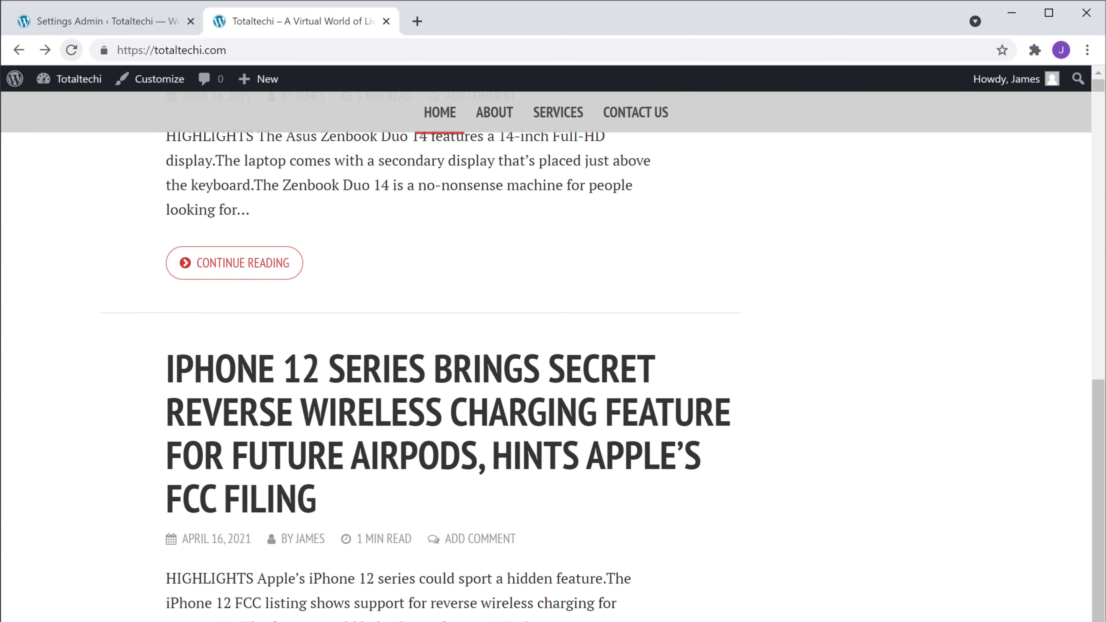